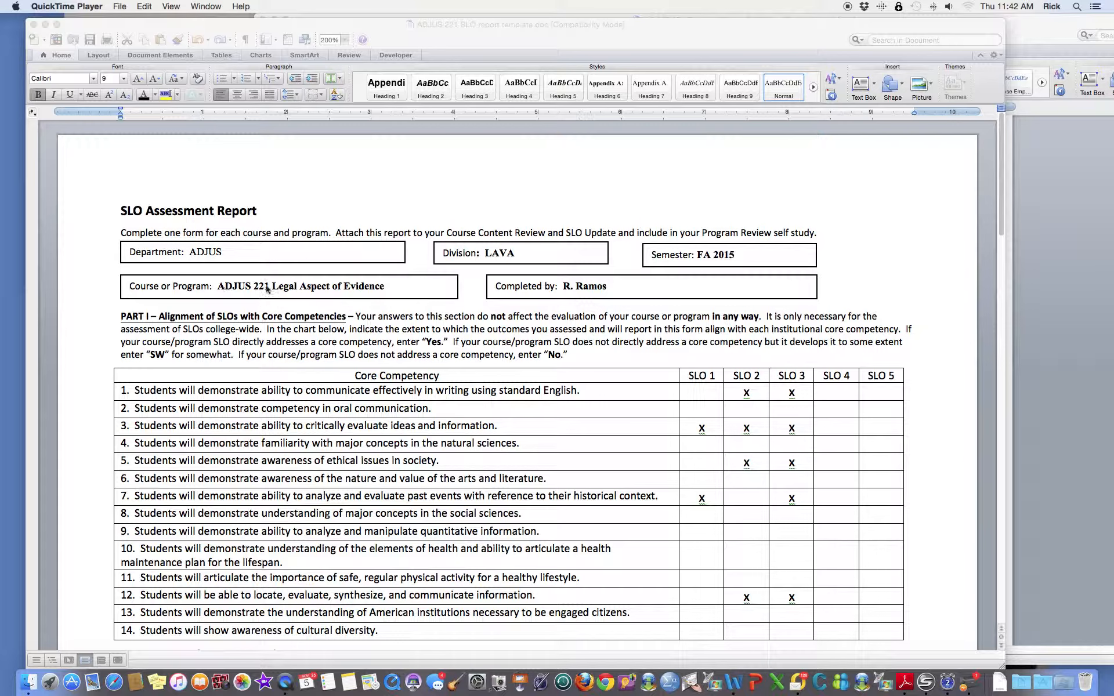
Examine the Student Learning Outcomes table in the ADJUS 221 Content Review document, highlighting the first intended outcome and its assessment method.
scroll(628, 288, "down", 10)
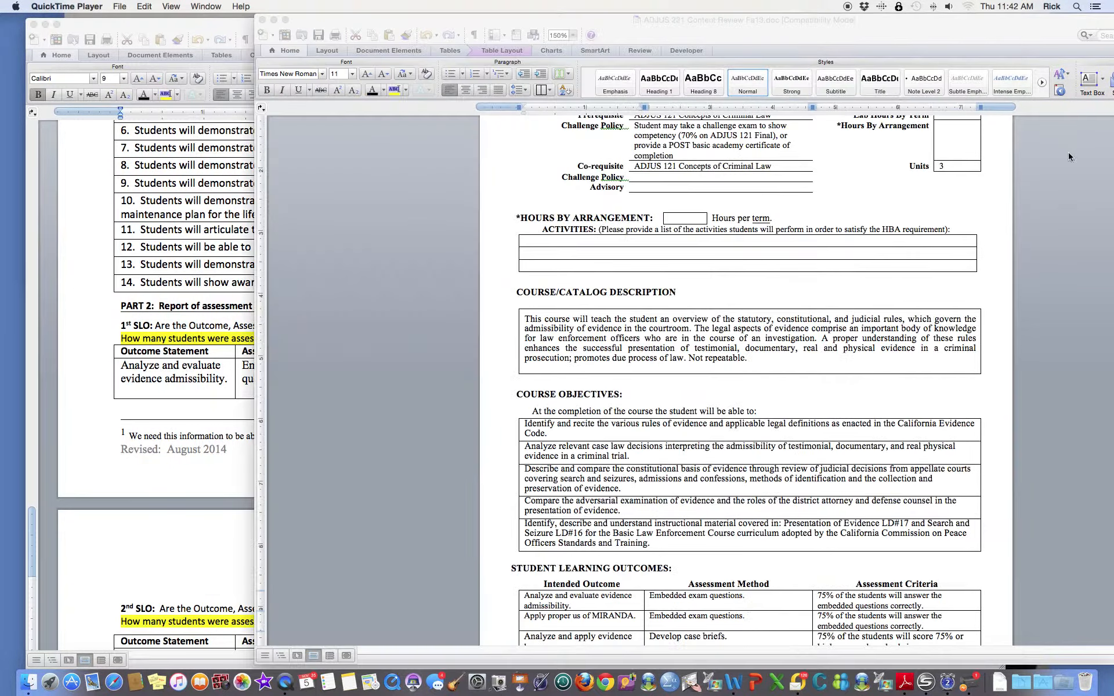
left_click(1071, 156)
scroll(943, 313, "down", 5)
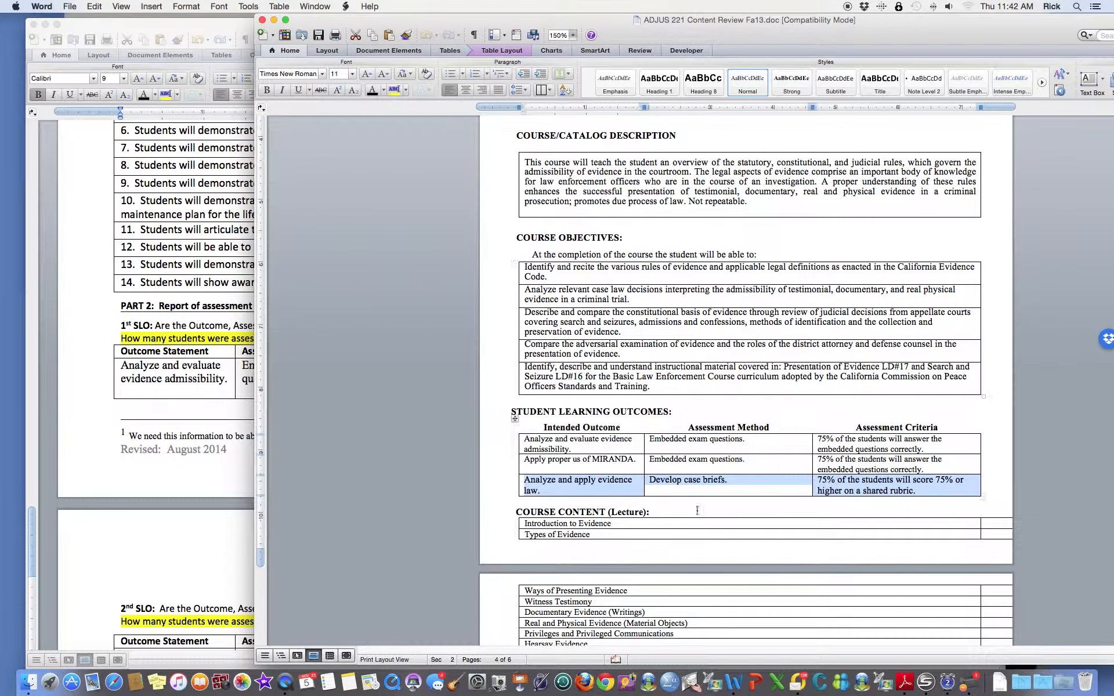
left_click(645, 432)
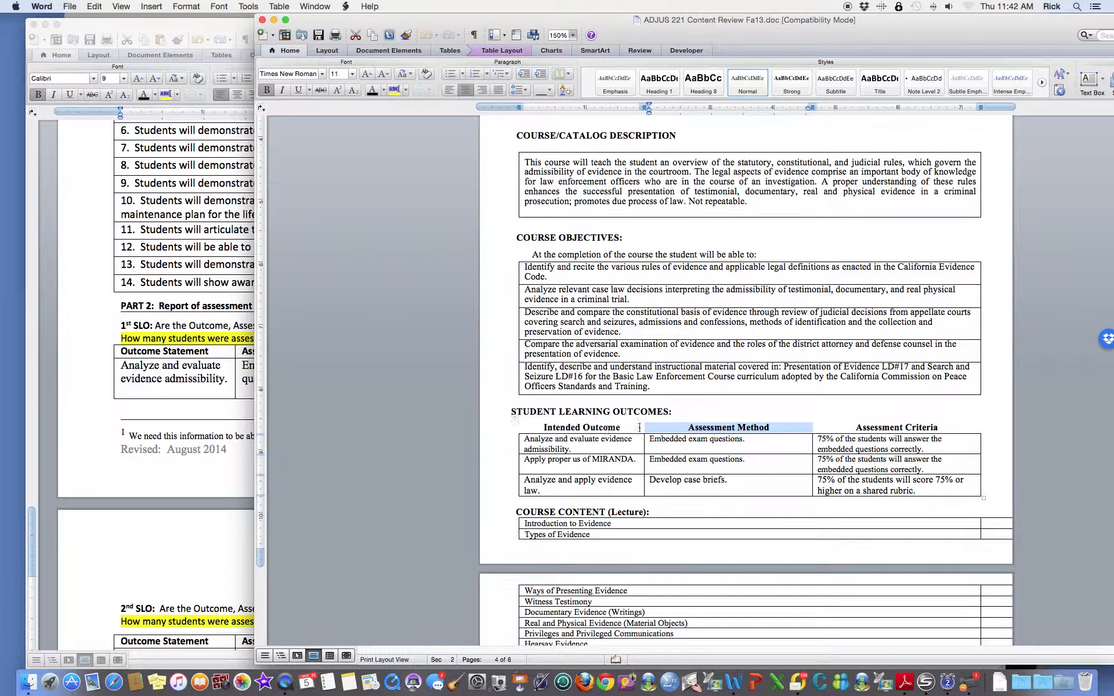
scroll(1074, 330, "down", 3)
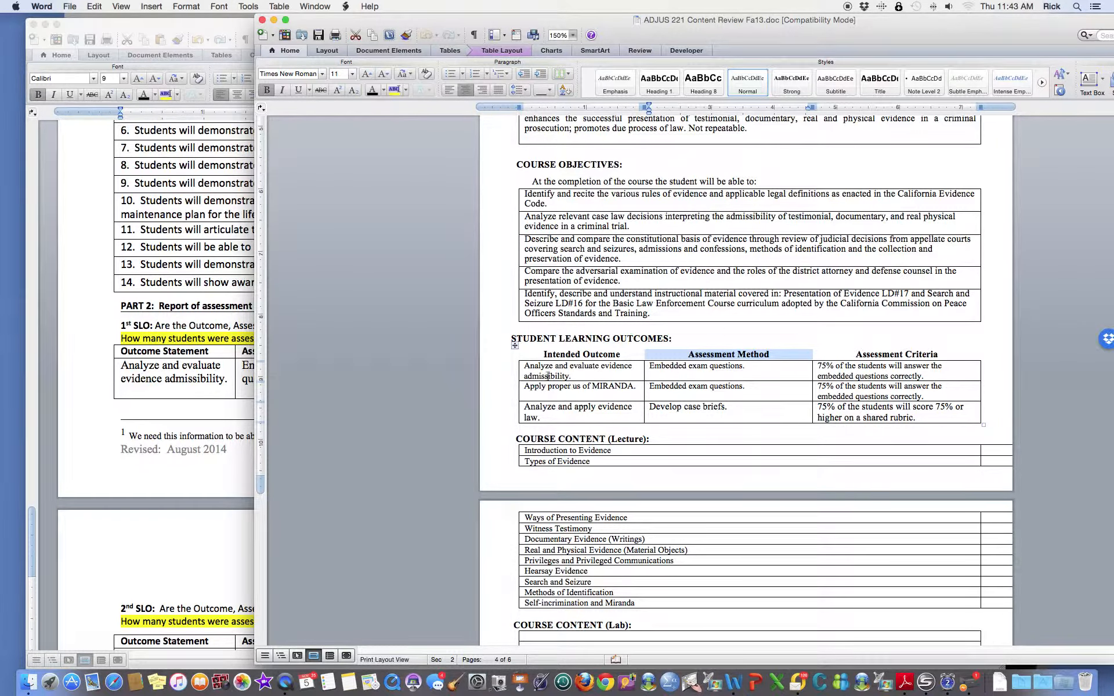
left_click_drag(547, 375, 684, 379)
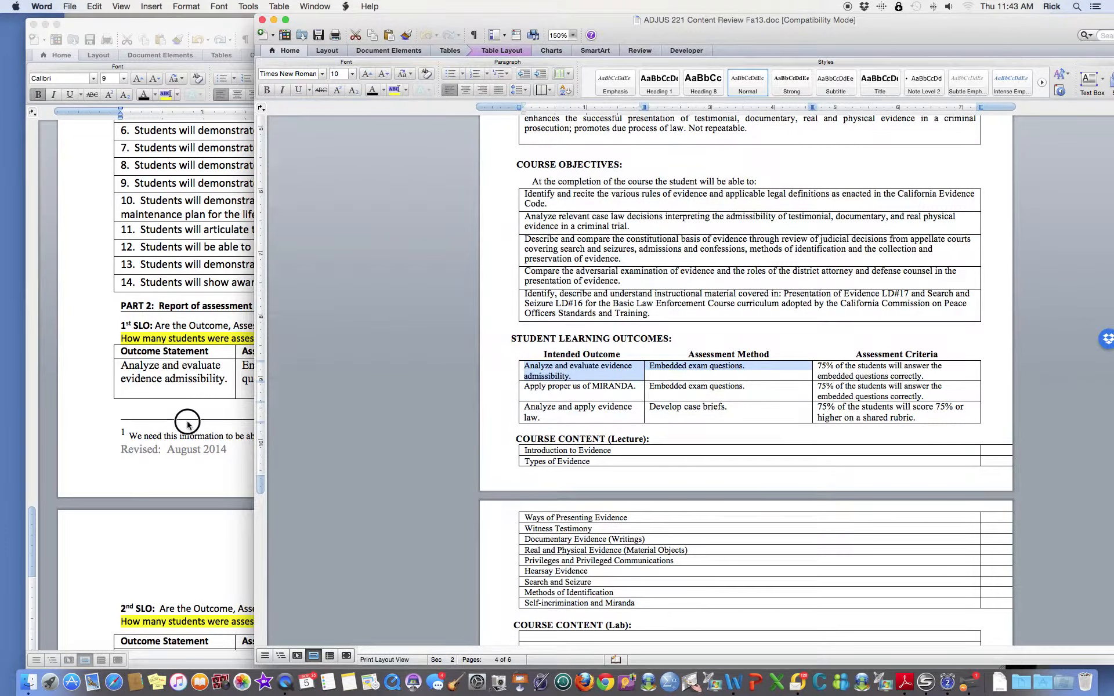
Return to the ADJUS 221 SLO report template and check the outcome, method and criterion entries in Part 2.
left_click(197, 422)
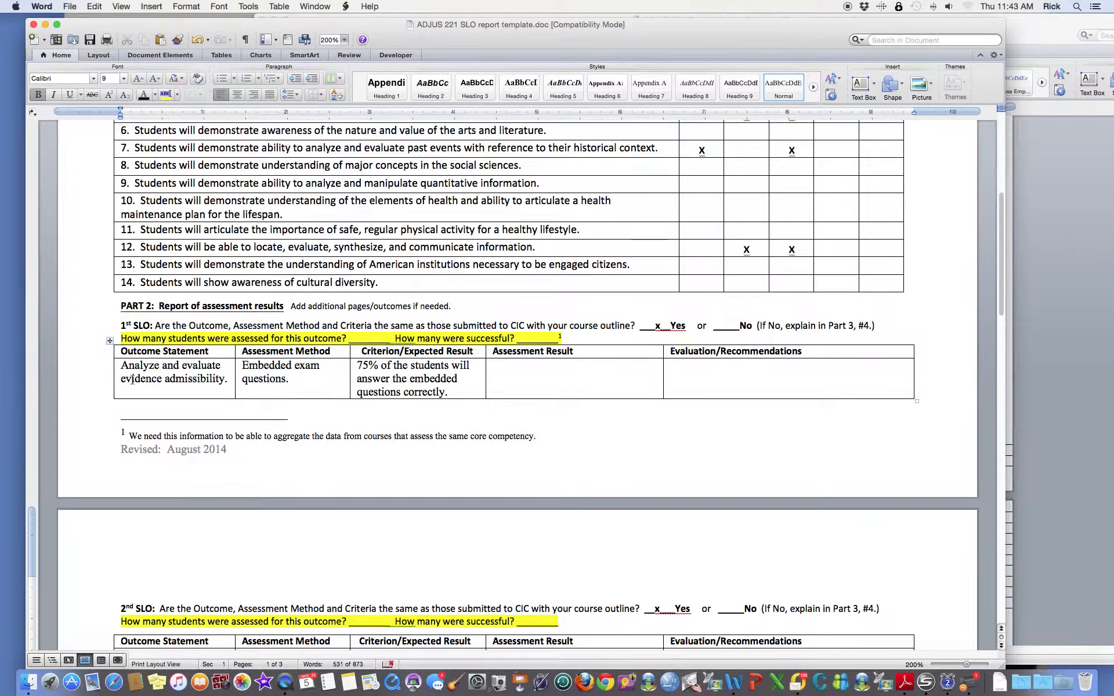
scroll(189, 513, "down", 5)
scroll(188, 513, "down", 2)
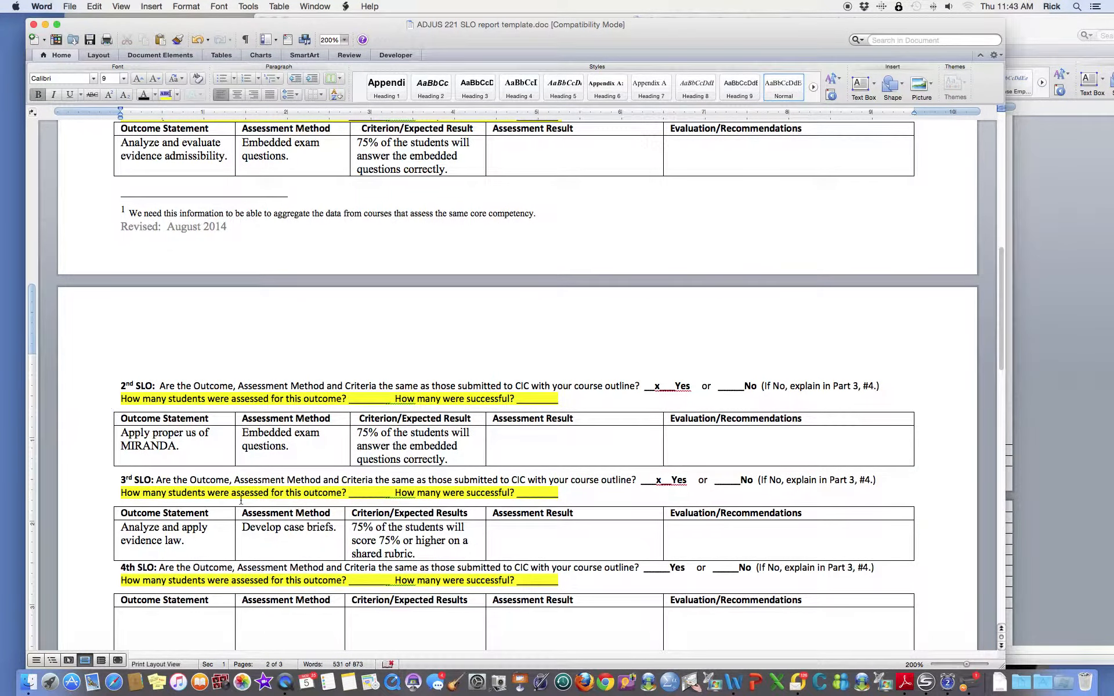
scroll(88, 261, "up", 3)
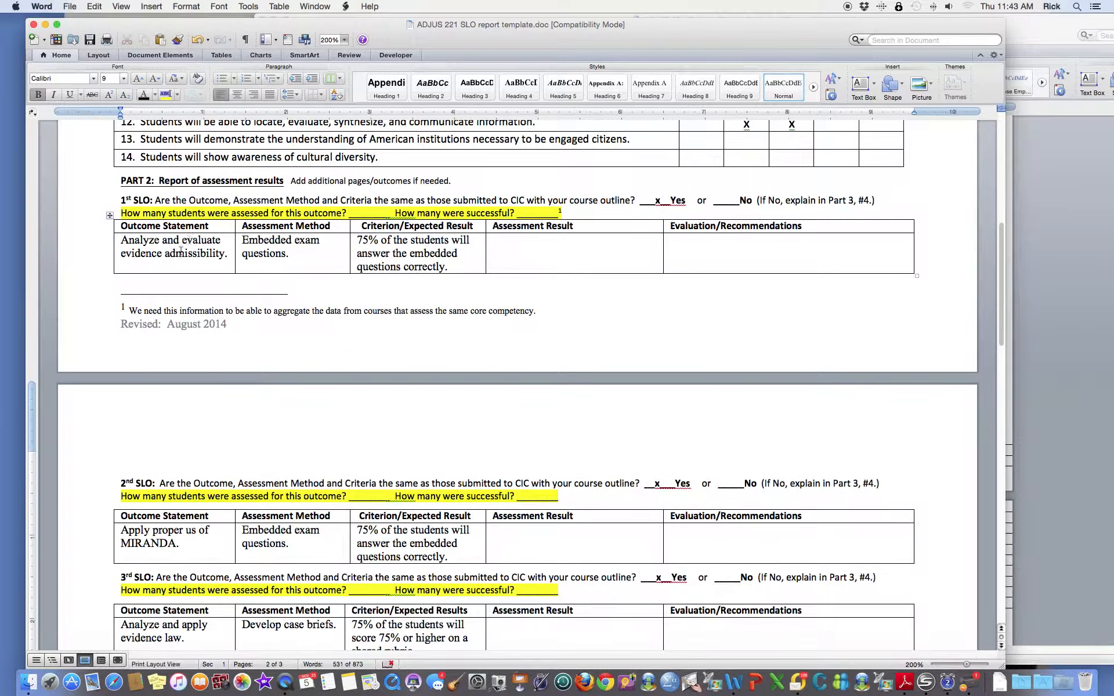
Review the Assessment Result and Evaluation/Recommendations fields of the SLO tables, starting at the 1st SLO, and the Part 3 summary questions.
left_click(559, 248)
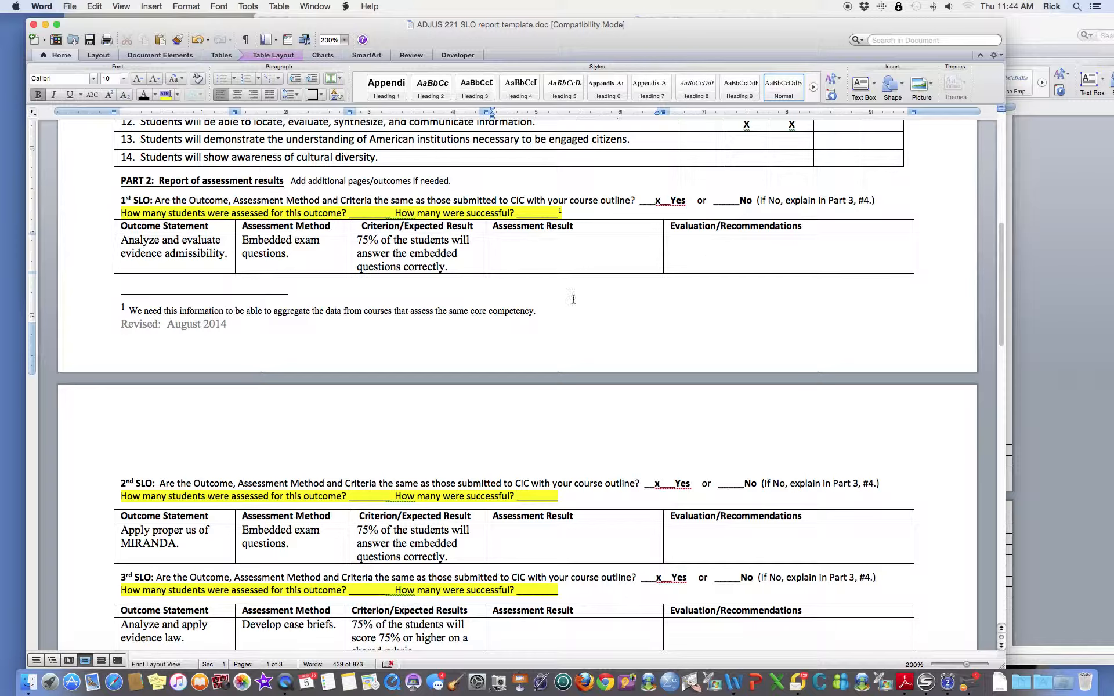
scroll(573, 300, "down", 1)
scroll(573, 299, "down", 3)
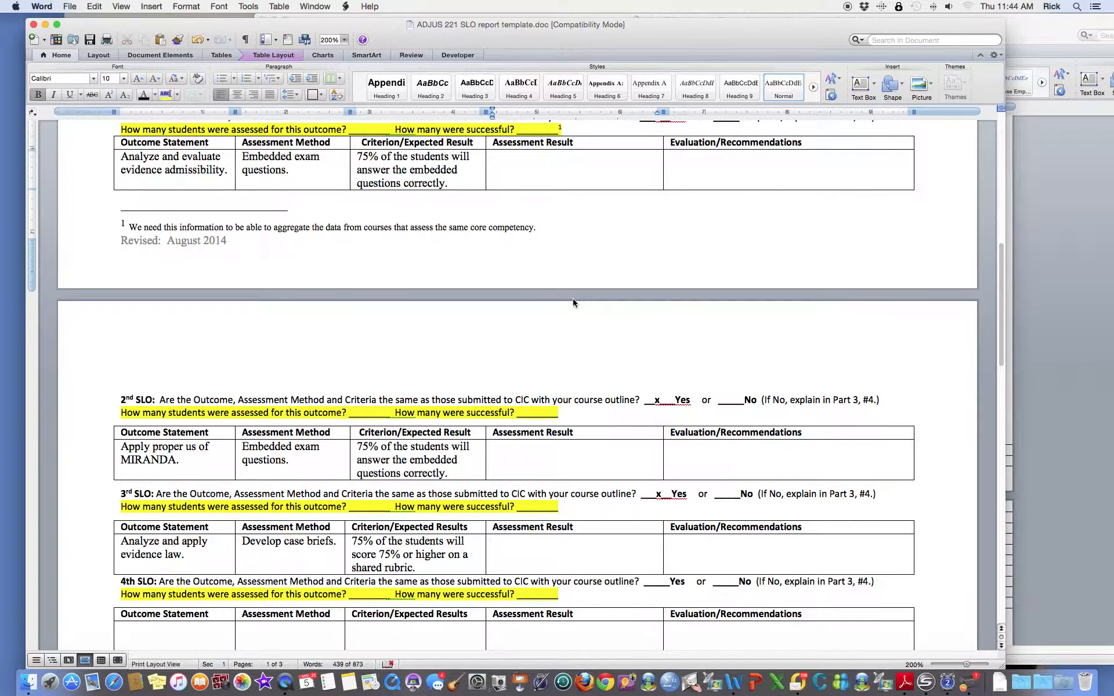
scroll(572, 302, "down", 8)
scroll(573, 300, "up", 12)
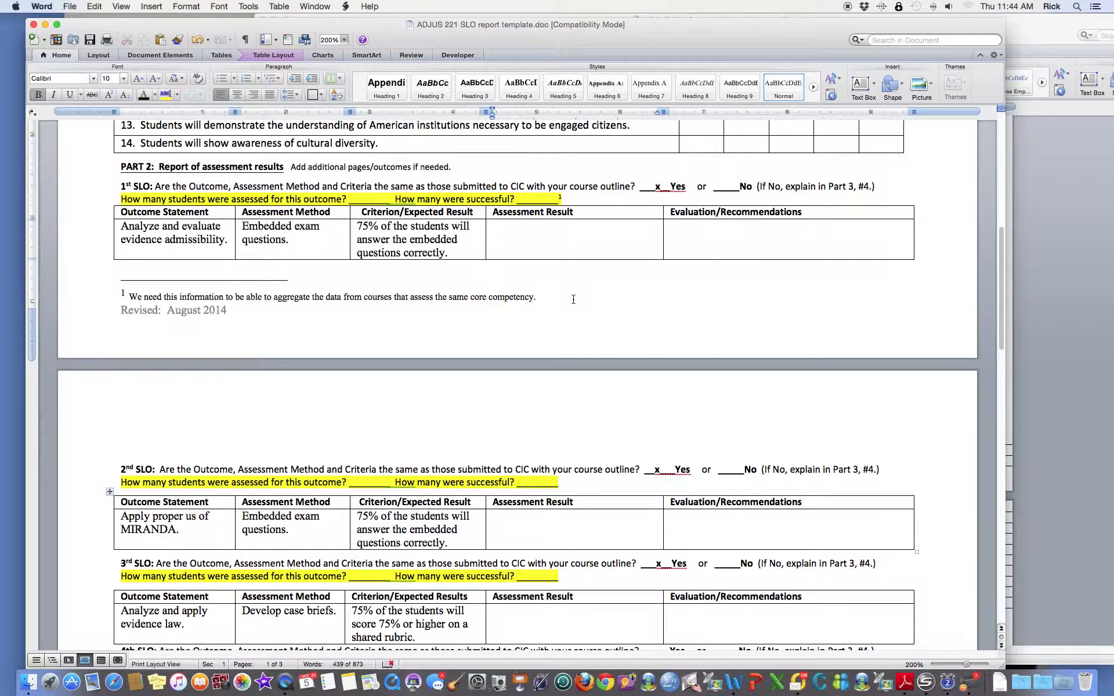
scroll(574, 299, "down", 4)
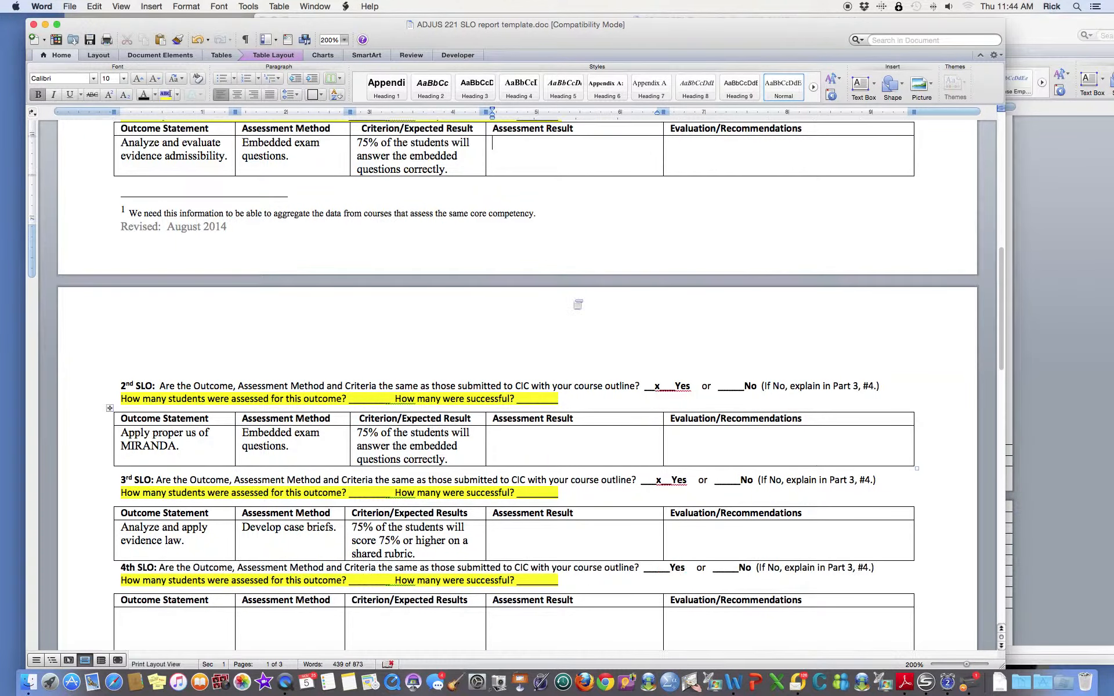
scroll(572, 298, "up", 2)
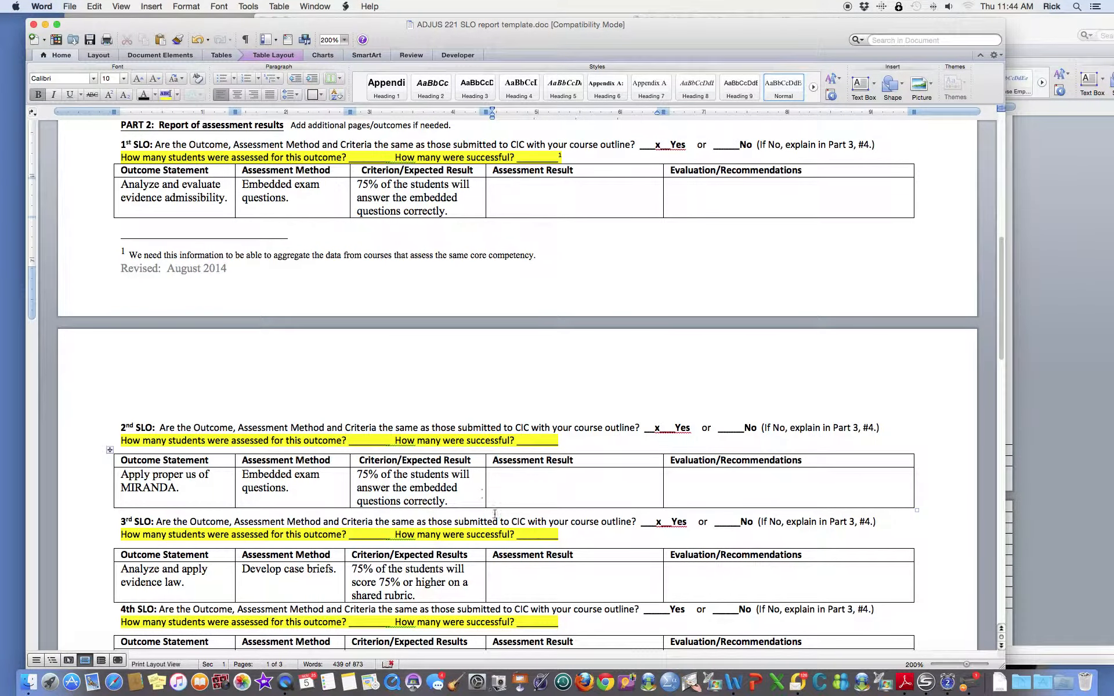
scroll(637, 489, "down", 20)
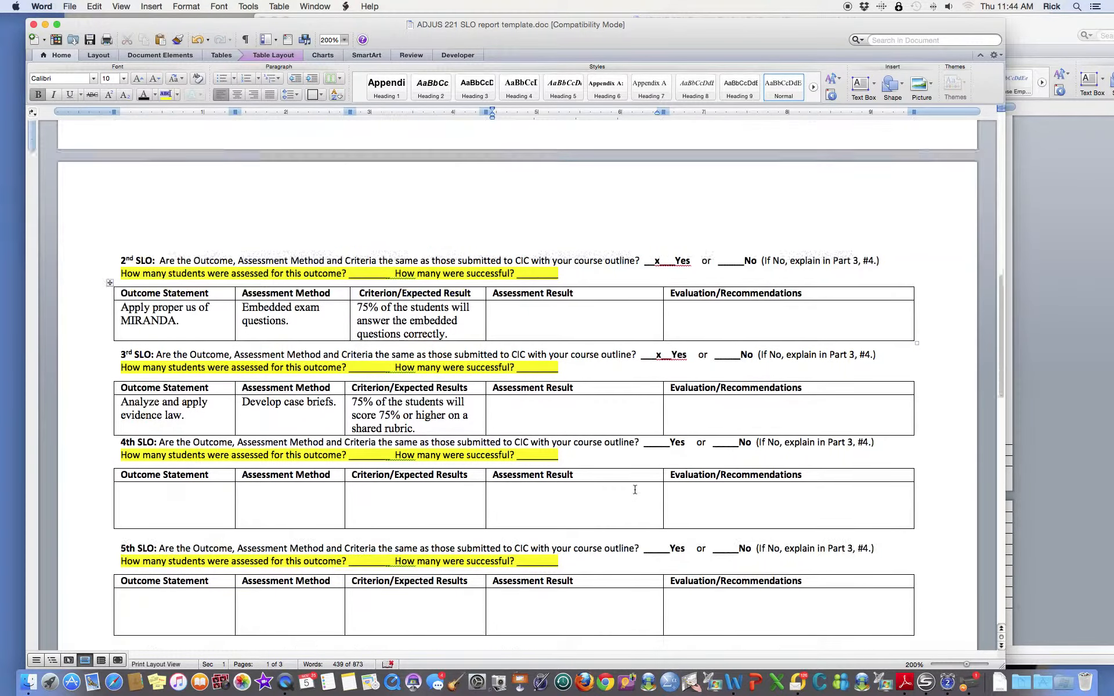
scroll(635, 489, "down", 9)
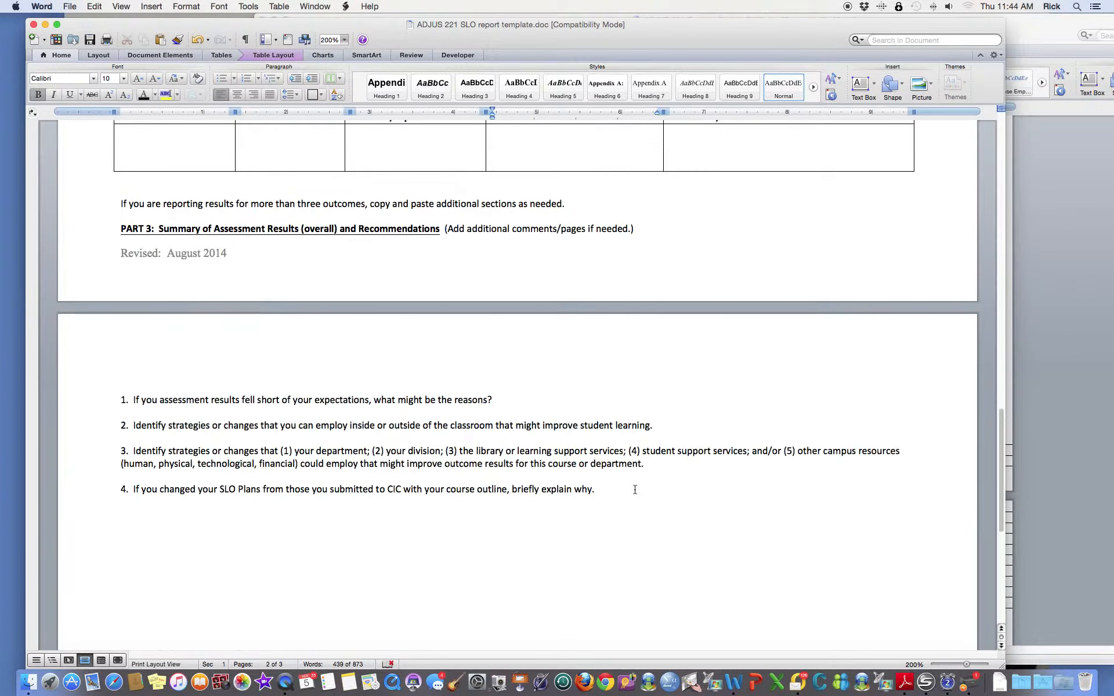
scroll(580, 486, "up", 6)
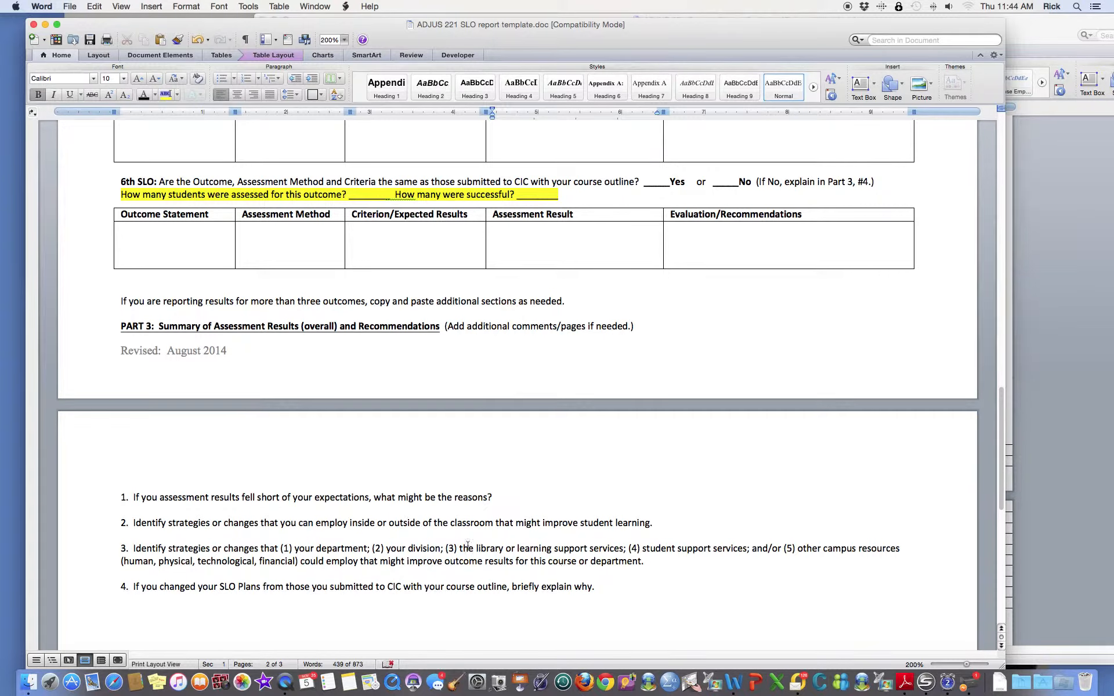
Review the SLO sections in Part 2 again, ending at the report's header fields and core competency table.
scroll(469, 546, "up", 10)
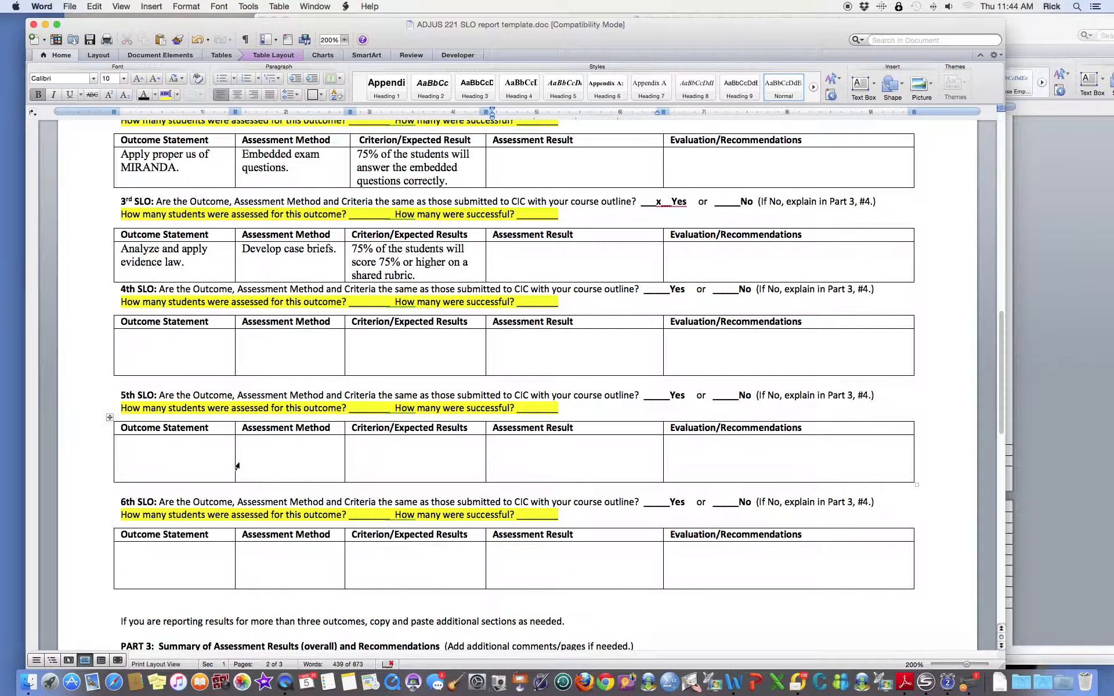
scroll(320, 281, "up", 3)
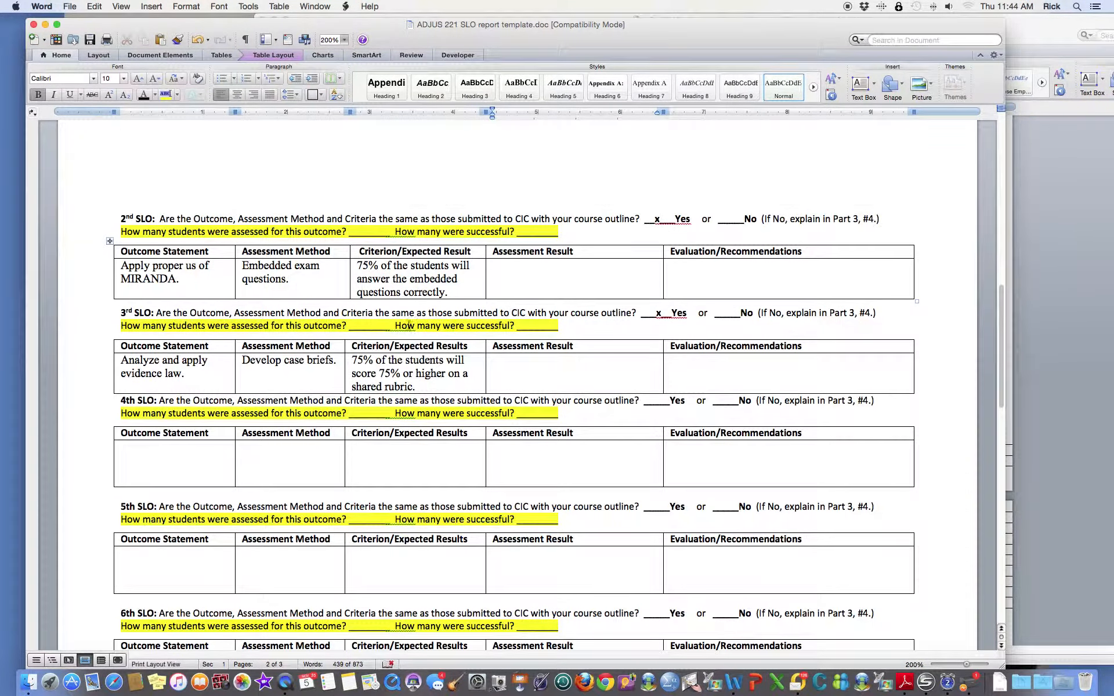
scroll(409, 324, "up", 7)
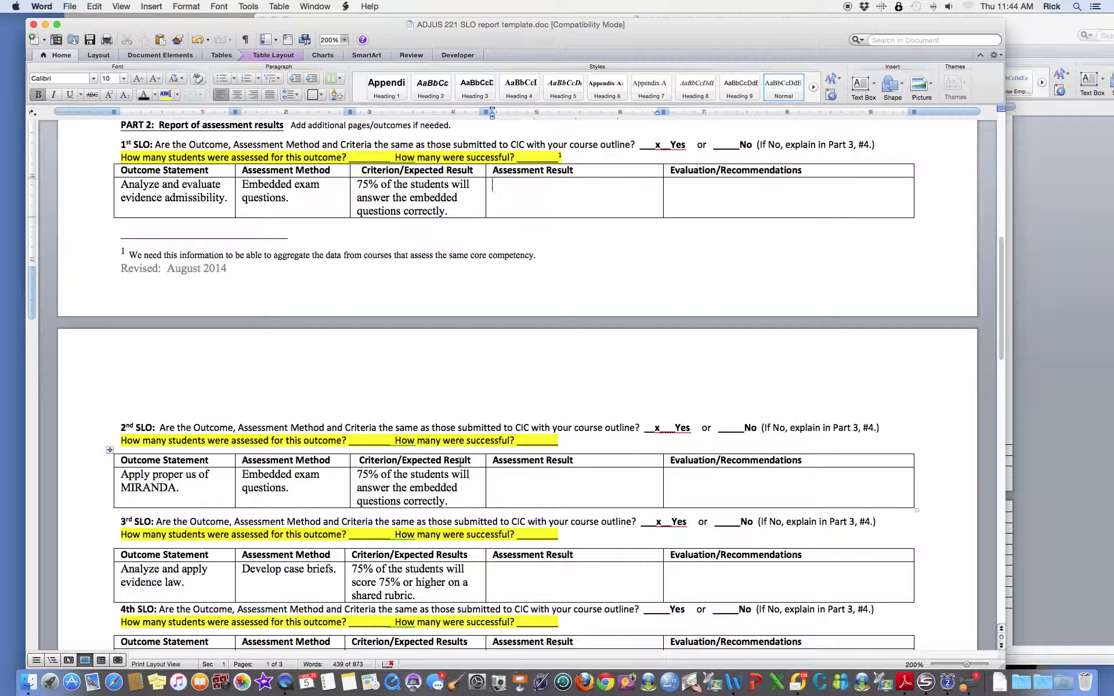
scroll(490, 348, "down", 5)
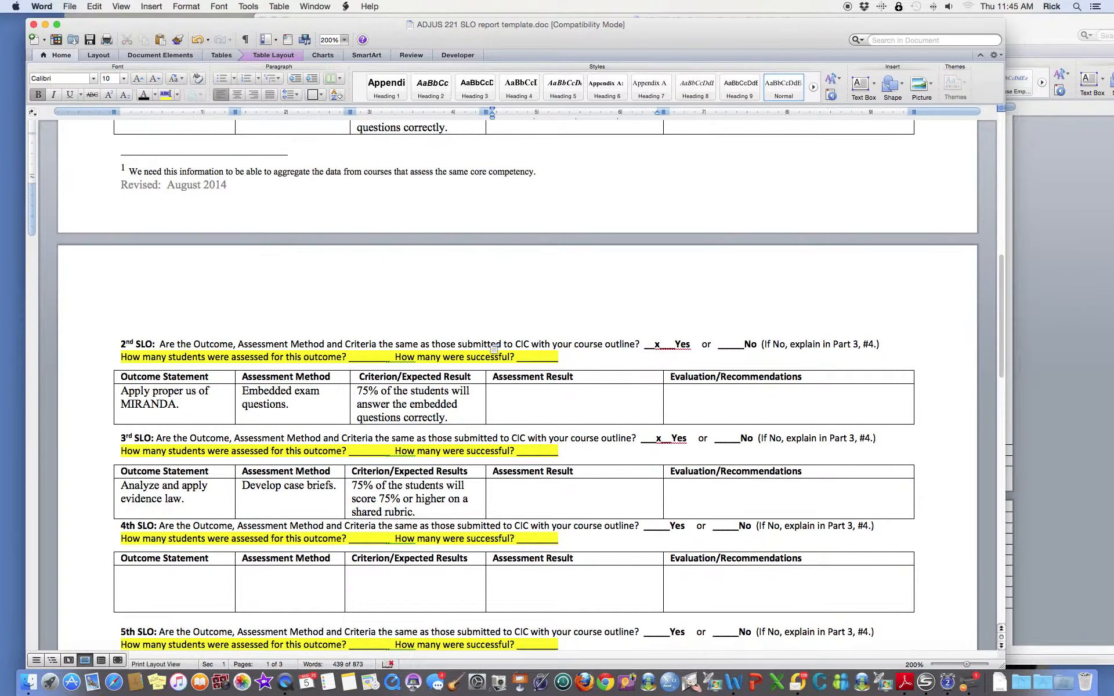
scroll(490, 344, "down", 9)
scroll(488, 345, "up", 5)
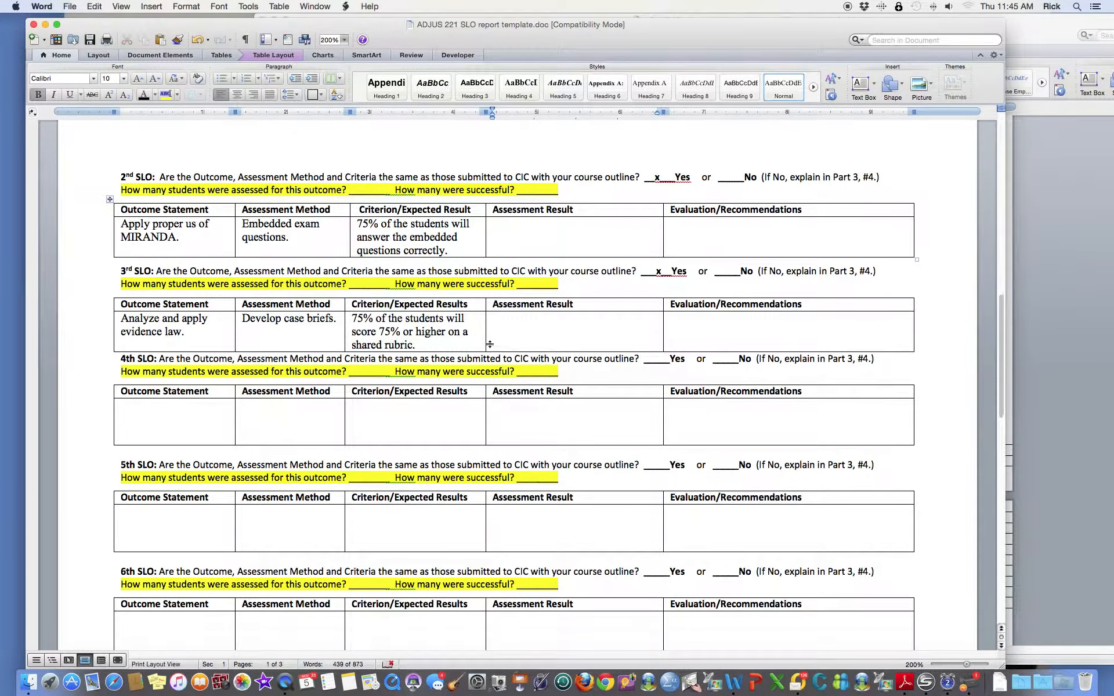
scroll(488, 348, "up", 4)
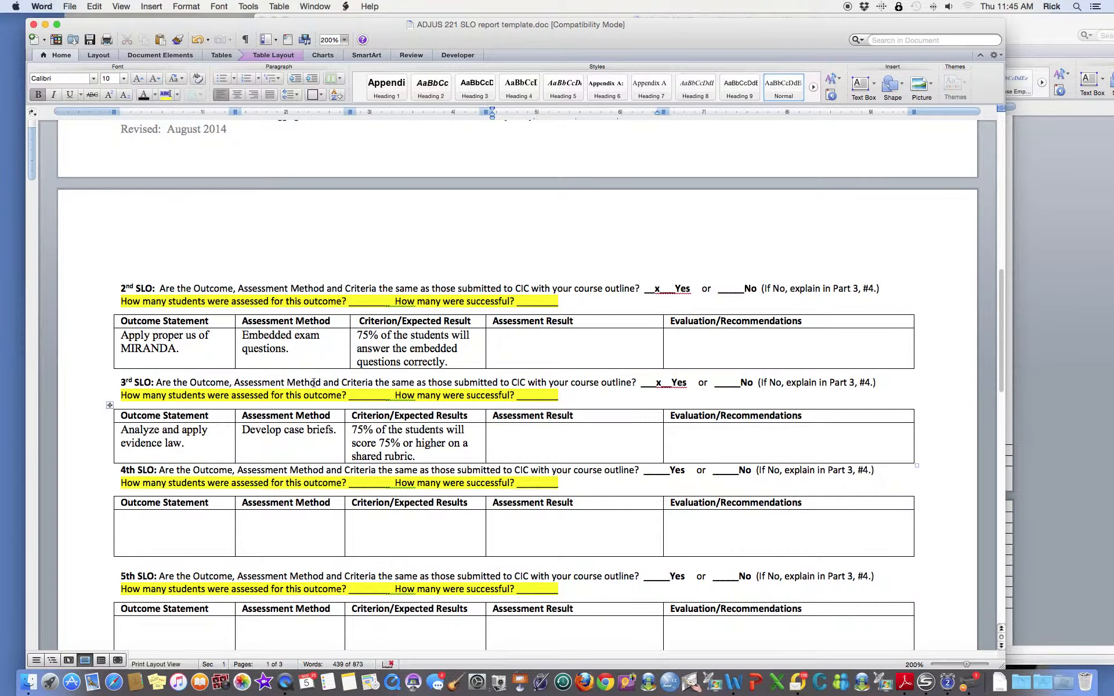
scroll(314, 383, "up", 5)
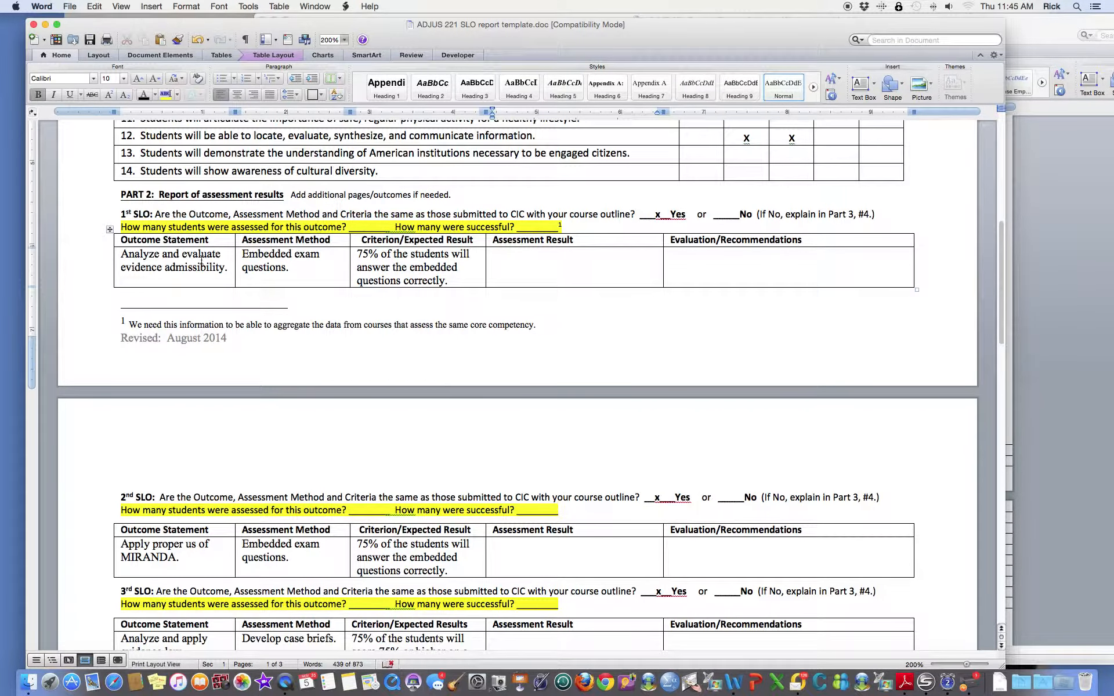
scroll(578, 451, "up", 7)
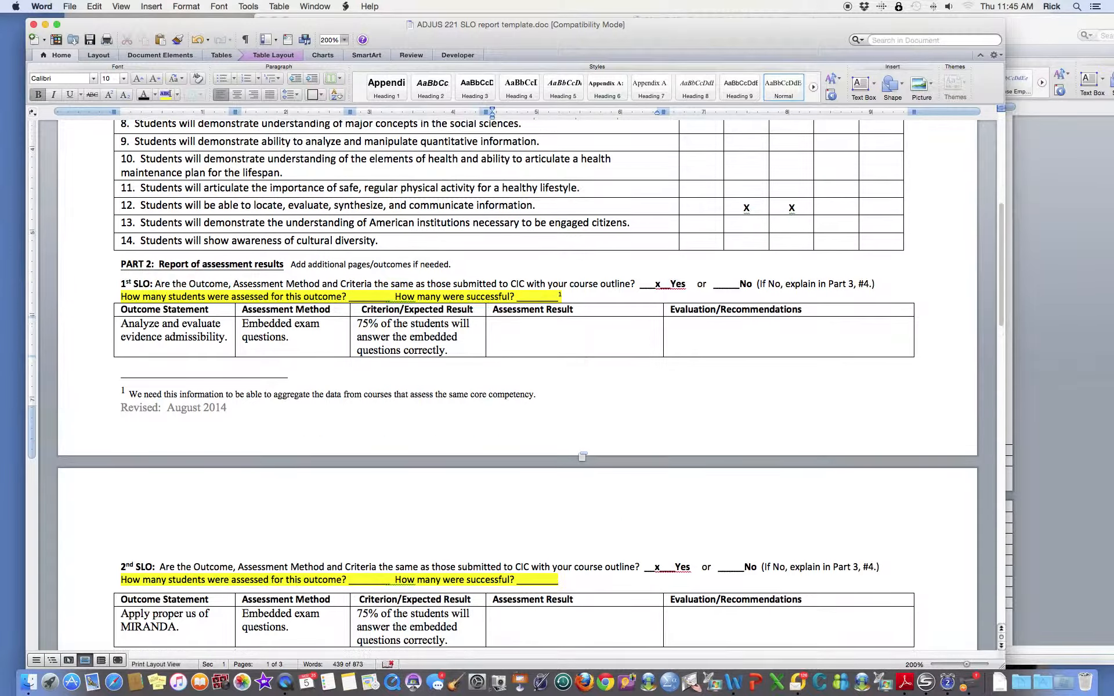
scroll(578, 451, "up", 5)
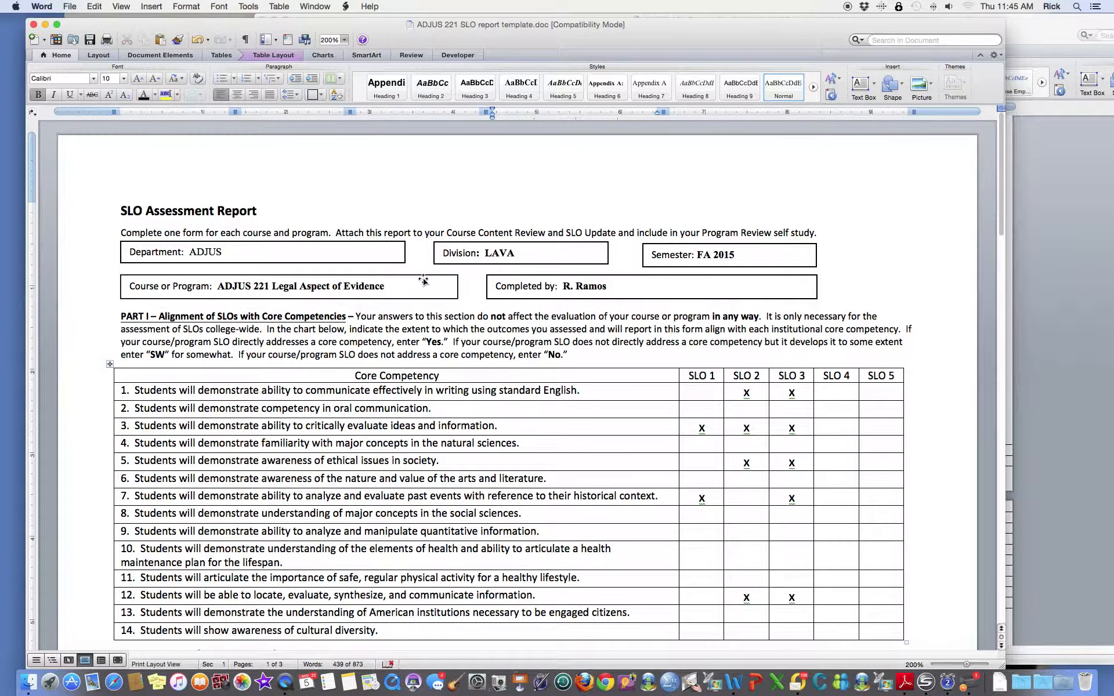
Open "ADJUS EMED SLO report template 2015" from the Faculty Evaluations fa 15 folder and bring its window to the front.
left_click_drag(654, 28, 764, 252)
left_click(187, 203)
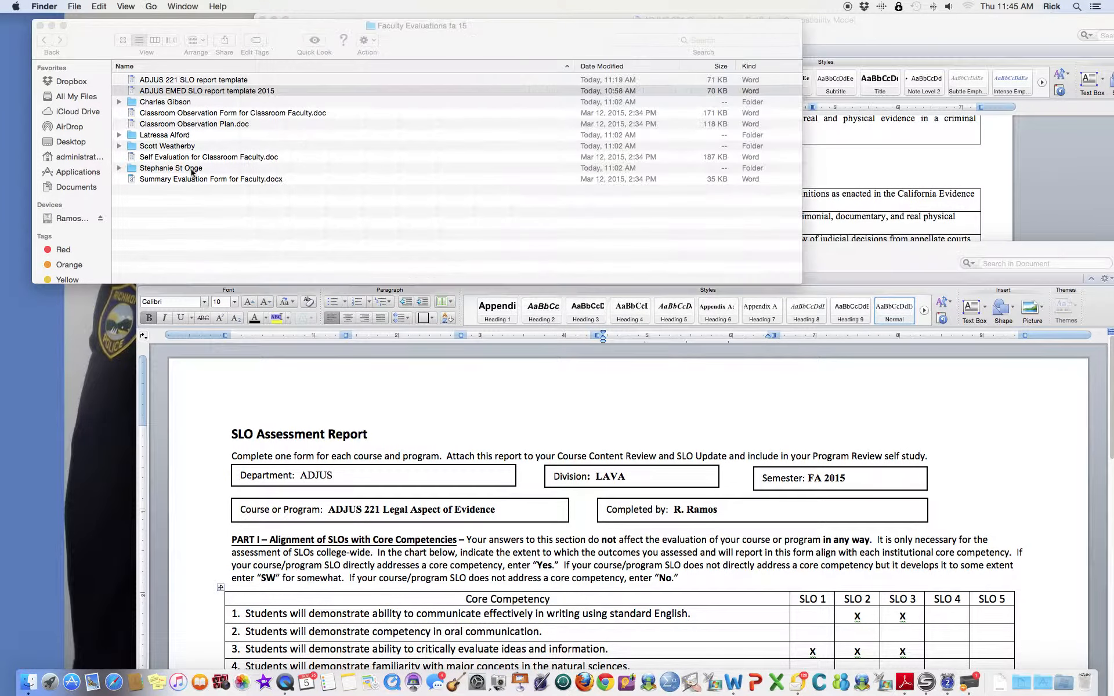
double_click(192, 91)
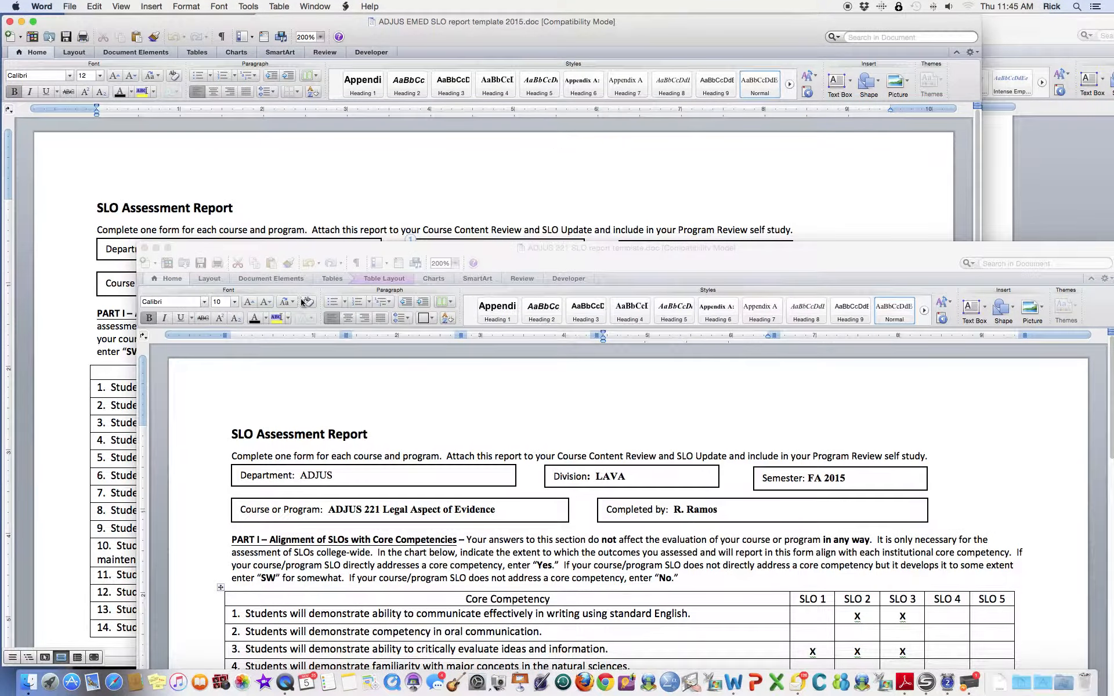
left_click_drag(468, 244, 462, 209)
left_click(462, 209)
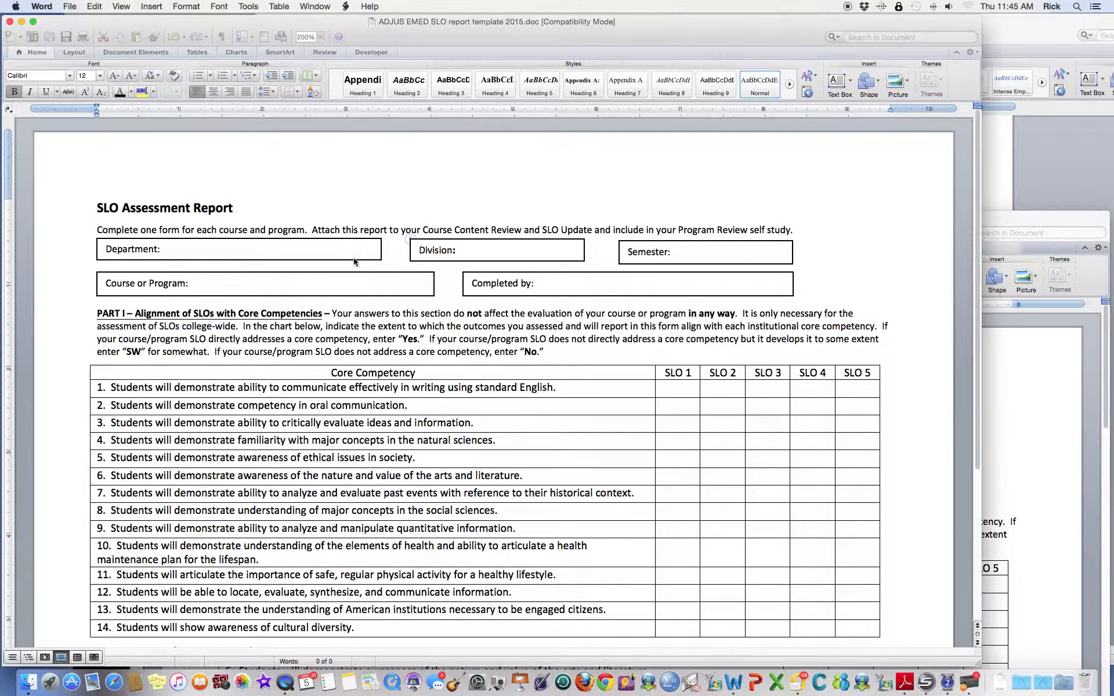
Look through the ADJUS EMED template's header fields, core competency table and Part 2 outcome tables.
scroll(414, 400, "down", 10)
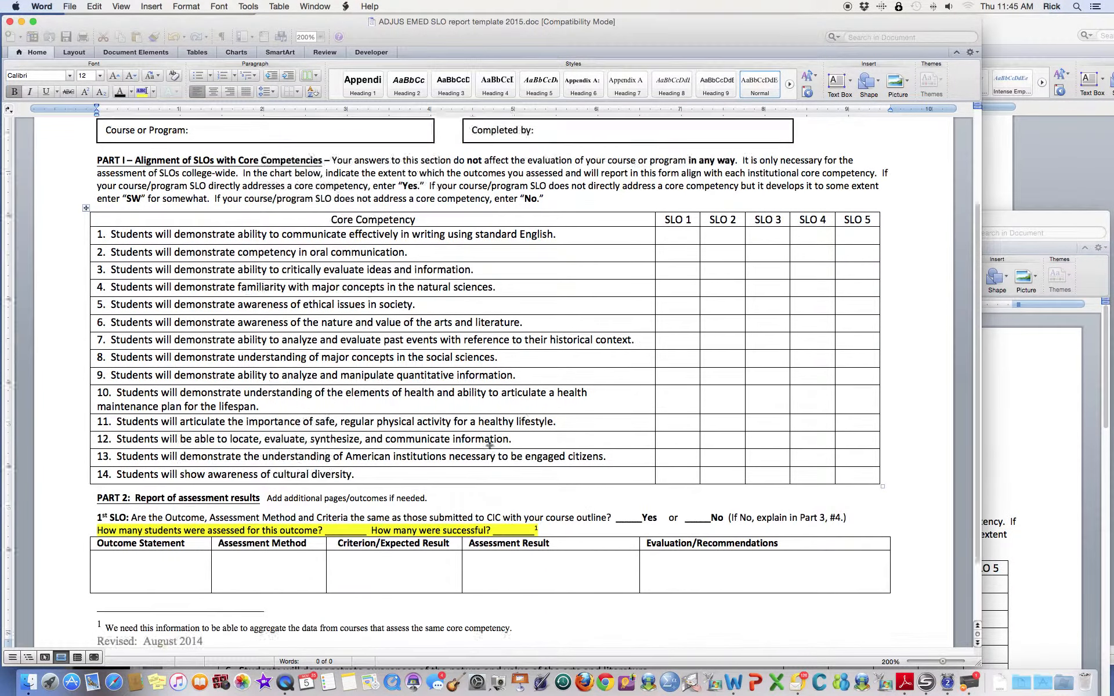
scroll(410, 495, "down", 8)
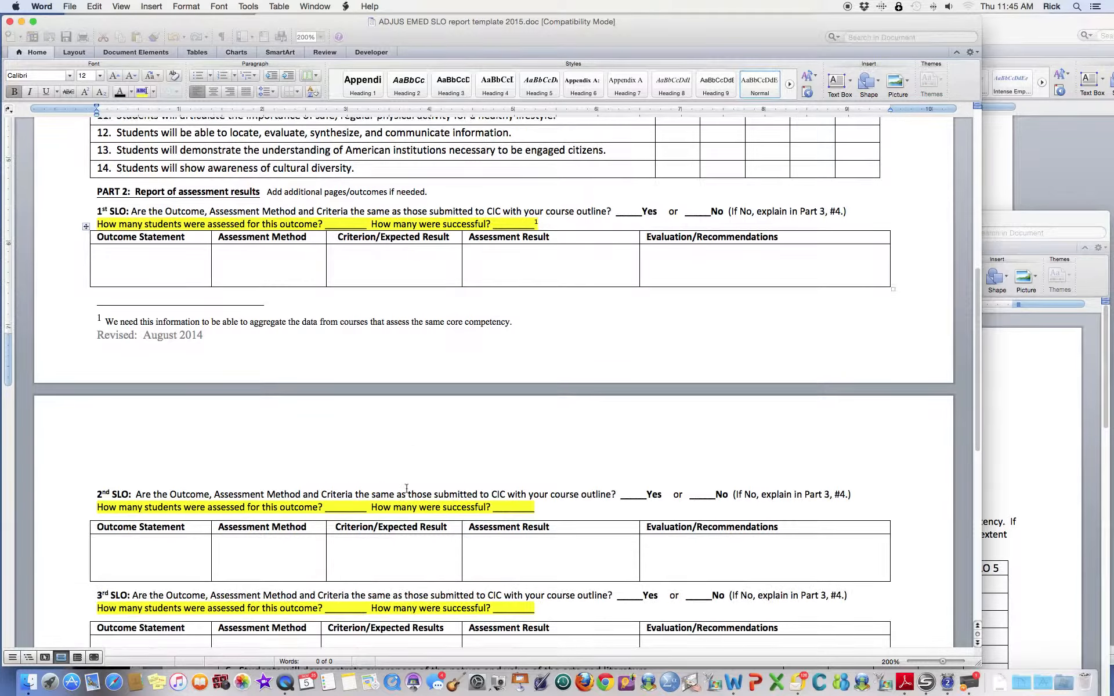
scroll(407, 489, "up", 16)
scroll(407, 488, "down", 2)
scroll(407, 488, "up", 6)
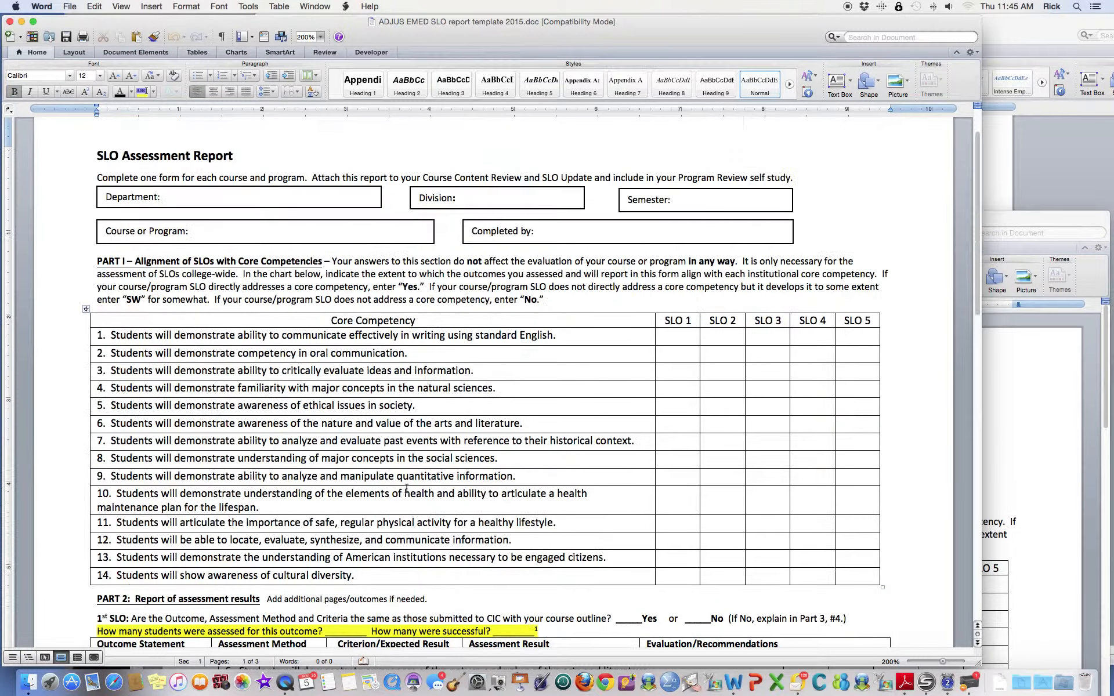